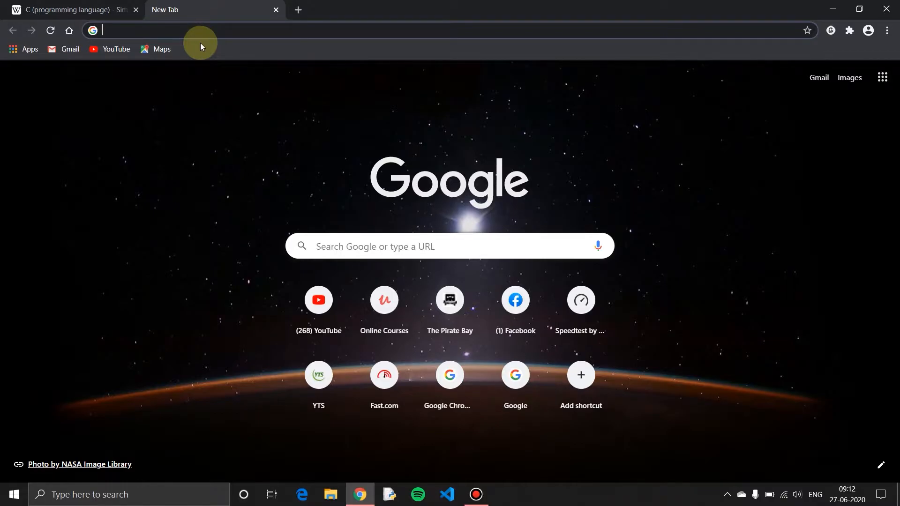
# Step: Search the web for "code blocks download"
pyautogui.write('cod4e')
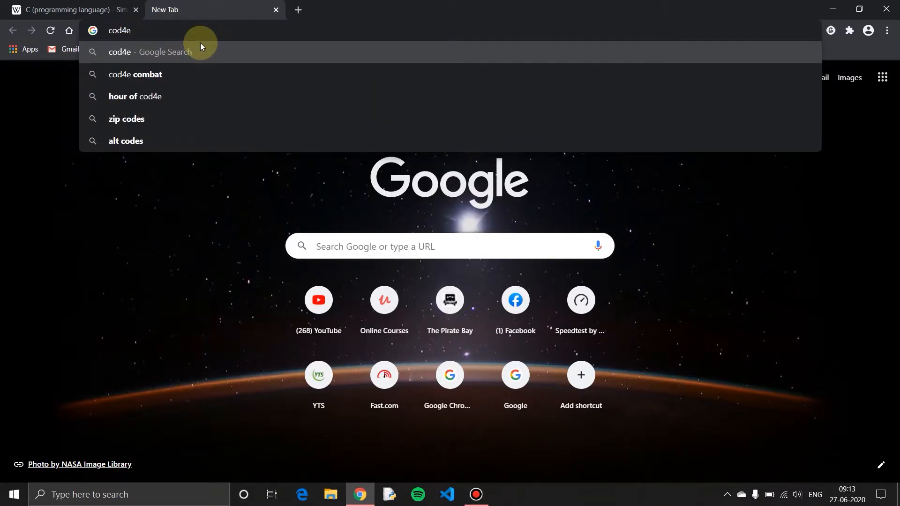
pyautogui.press('BackSpace')
pyautogui.press('BackSpace')
pyautogui.write('e bloc')
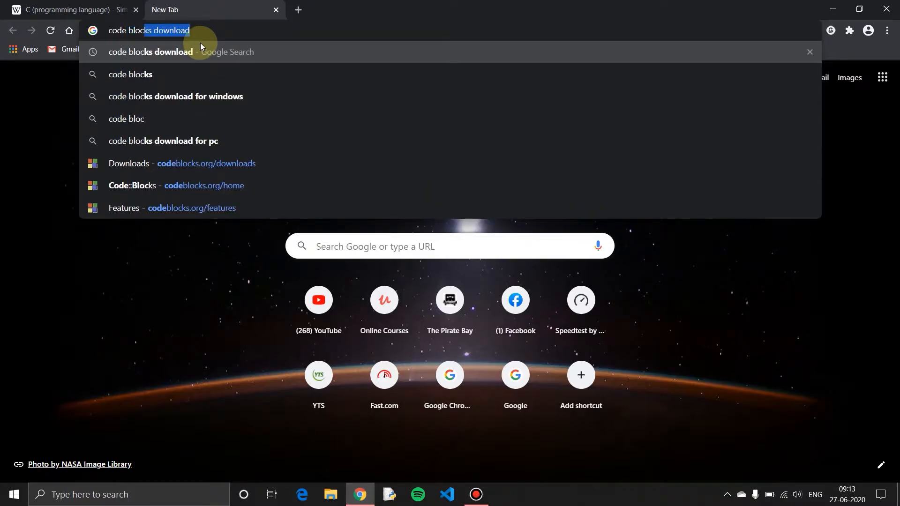
pyautogui.press('Return')
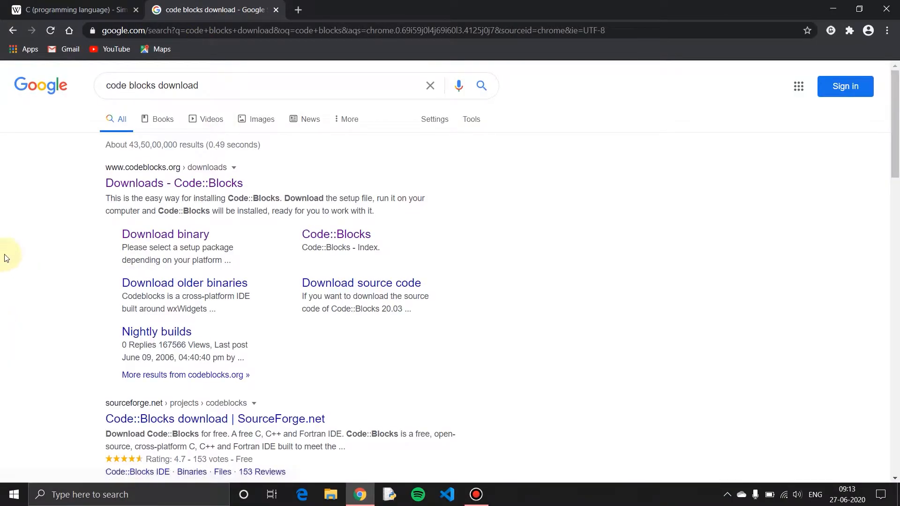
# Step: Open the Code::Blocks binary release downloads and download codeblocks-20.03-setup.exe for Windows from Sourceforge.net
pyautogui.click(130, 186)
pyautogui.click(238, 240)
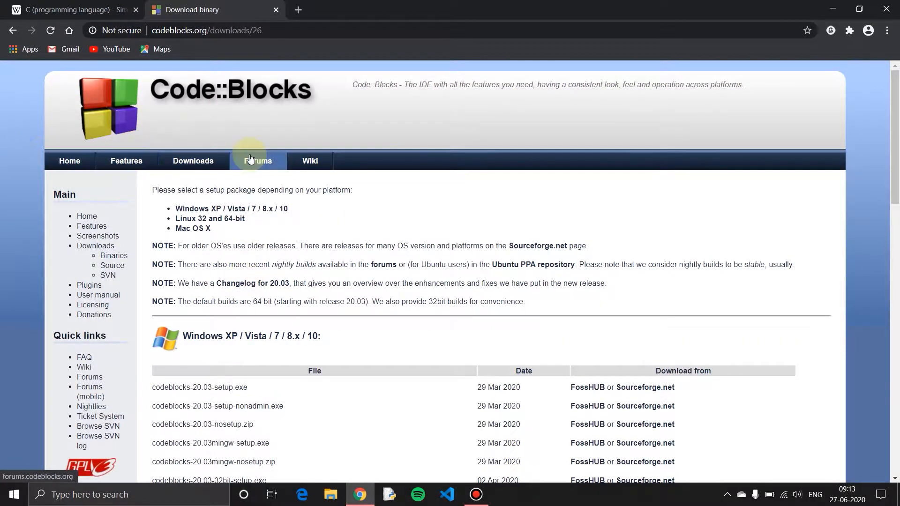
pyautogui.click(193, 161)
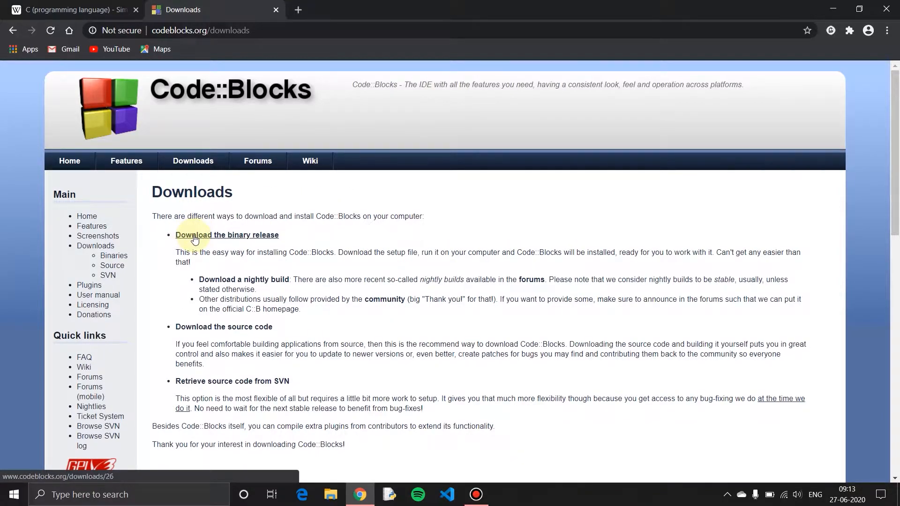
pyautogui.click(195, 239)
pyautogui.scroll(-5, 255, 258)
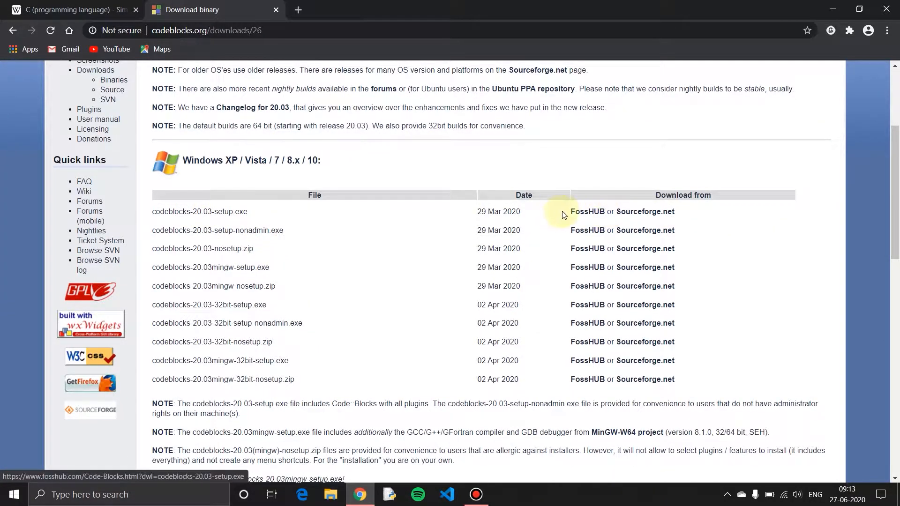
pyautogui.click(641, 214)
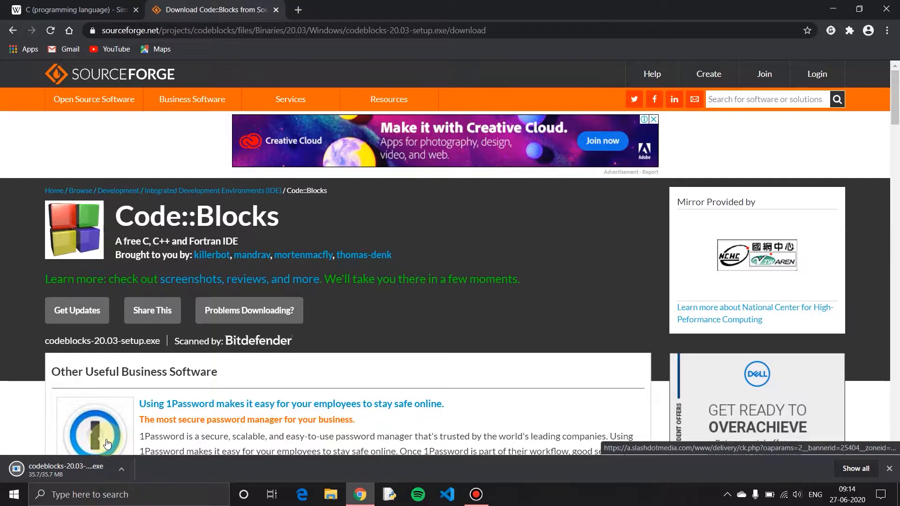
# Step: Run the downloaded setup, accept the license and install the full component set into C:\Program Files\CodeBlocks
pyautogui.click(80, 467)
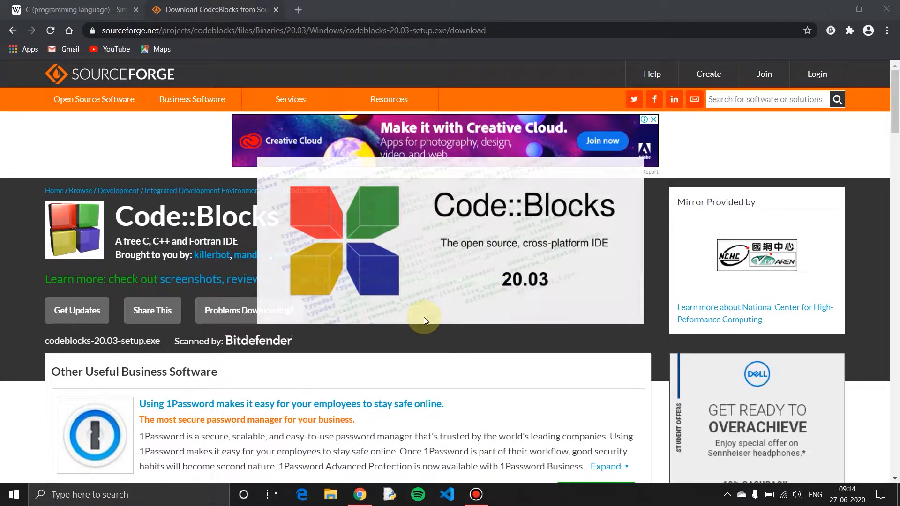
pyautogui.click(507, 341)
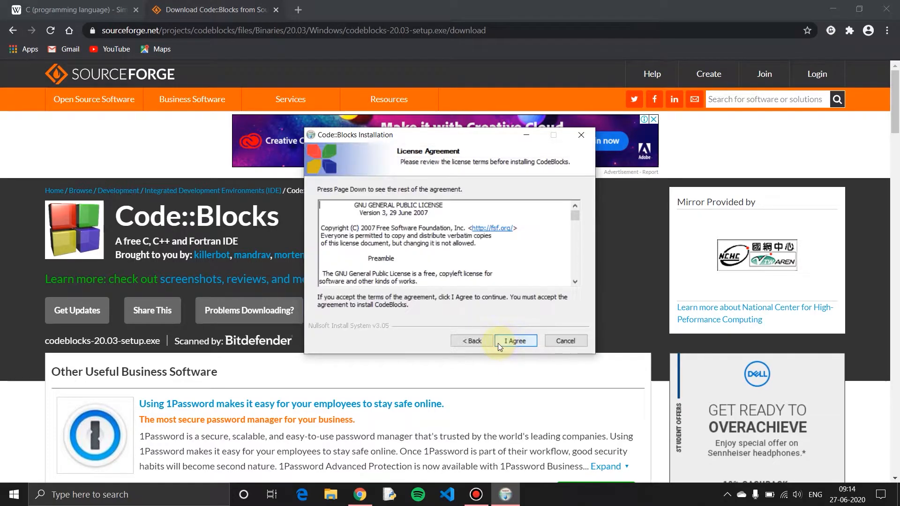
pyautogui.click(511, 339)
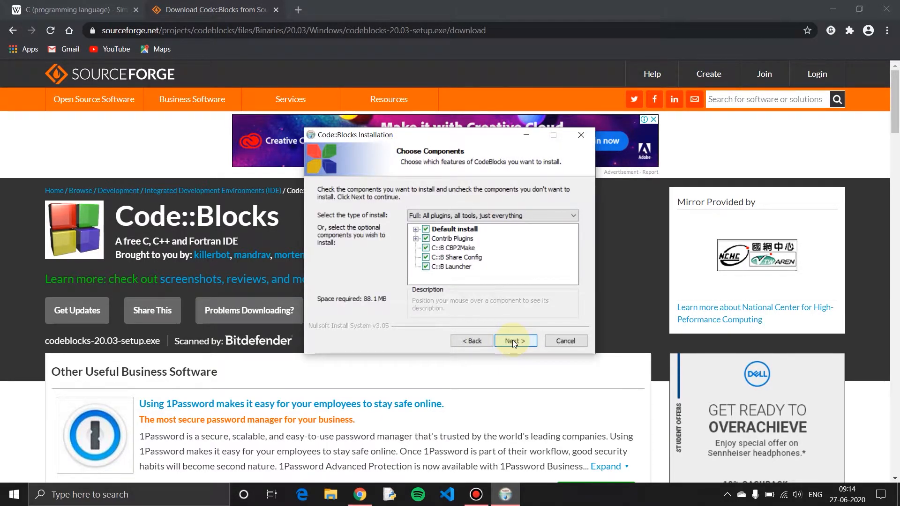
pyautogui.click(512, 341)
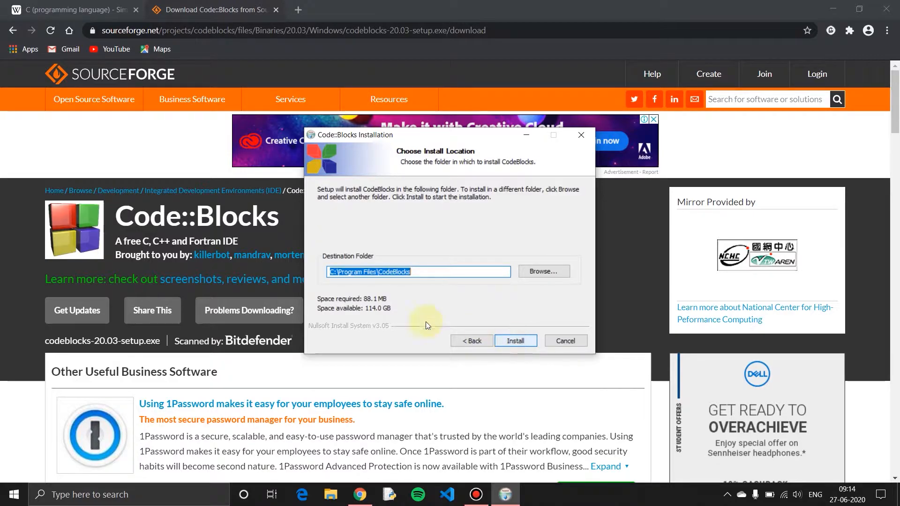
pyautogui.click(522, 341)
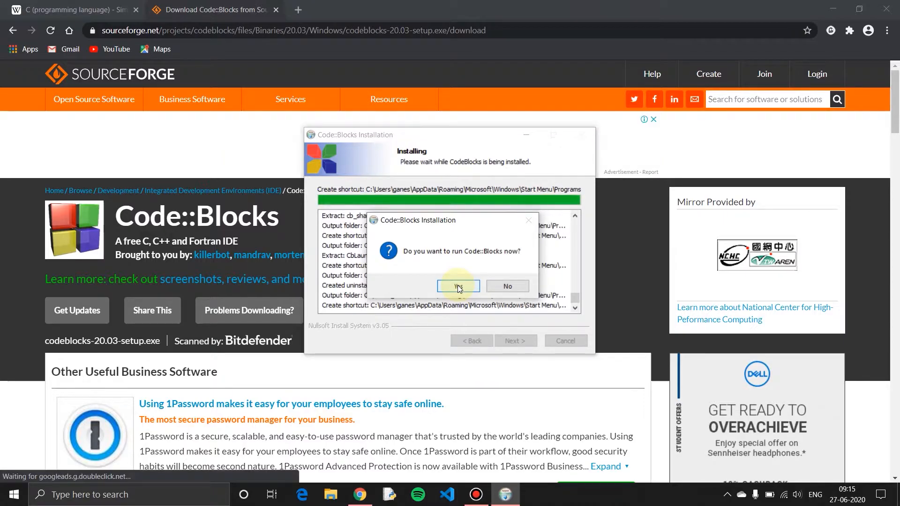
# Step: Agree to run Code::Blocks now and finish the installation wizard
pyautogui.click(458, 287)
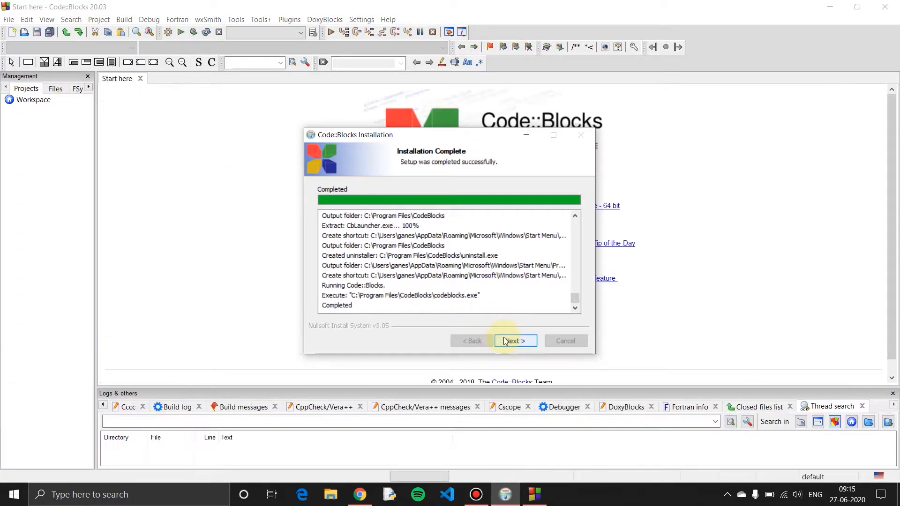
pyautogui.click(498, 339)
pyautogui.click(505, 341)
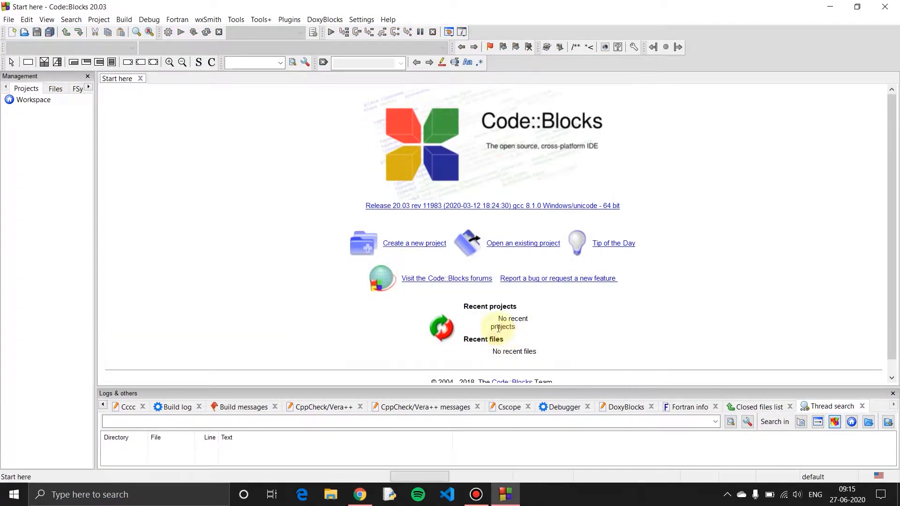
# Step: Start creating a new file from the C/C++ source template in the Files category
pyautogui.click(26, 89)
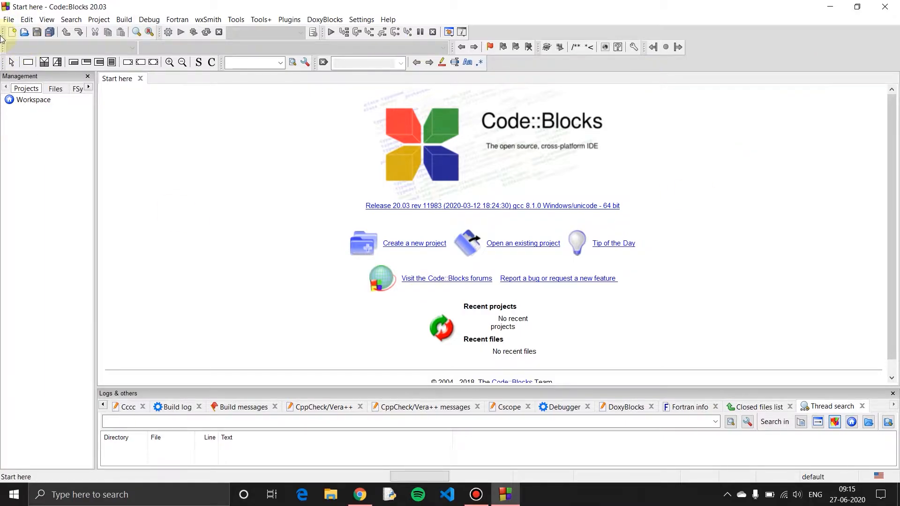
pyautogui.click(388, 244)
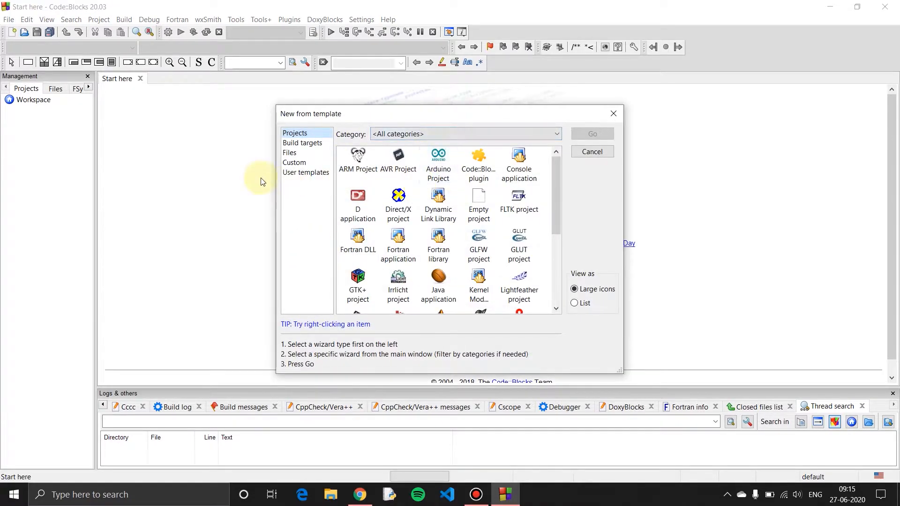
pyautogui.click(305, 164)
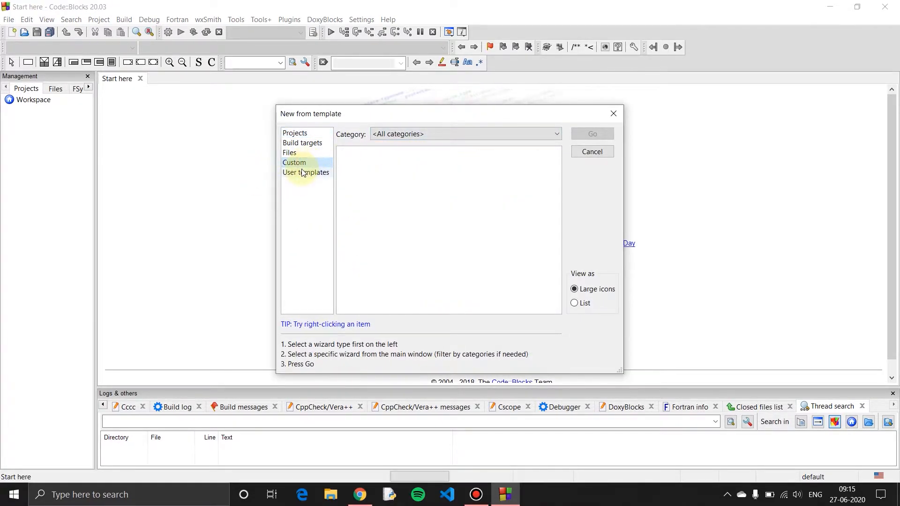
pyautogui.click(294, 154)
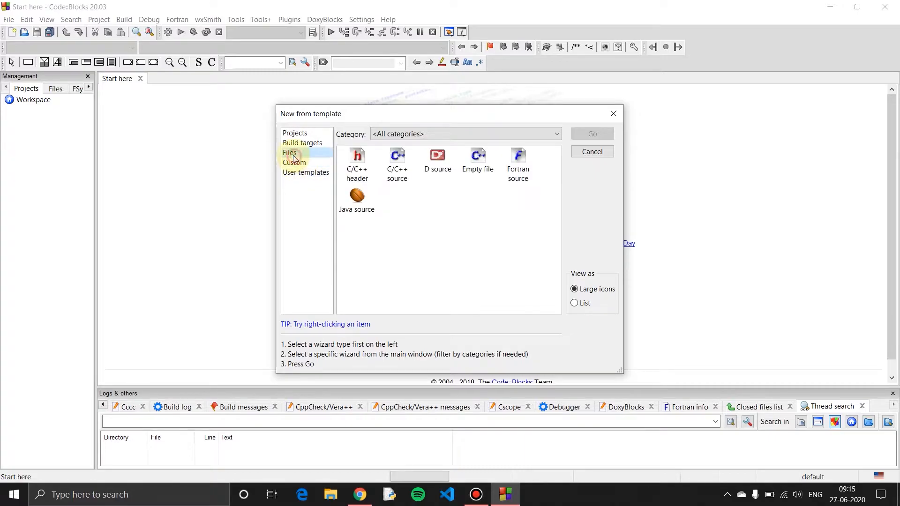
pyautogui.click(398, 176)
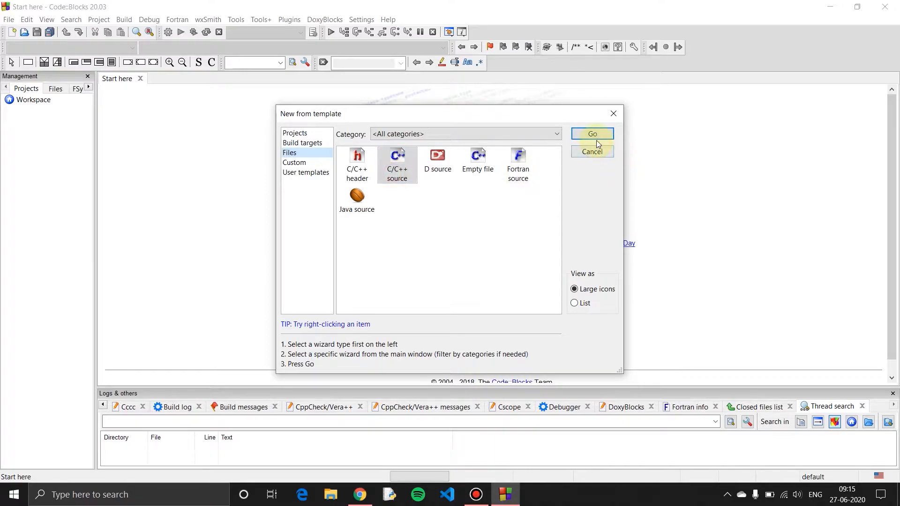
pyautogui.click(593, 135)
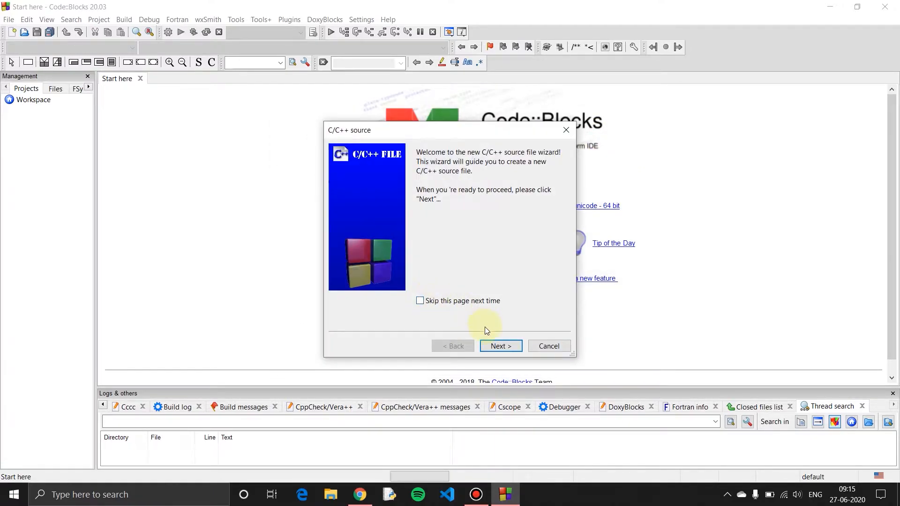
# Step: Set the wizard's welcome page to be skipped next time and choose C as the file's language
pyautogui.click(506, 341)
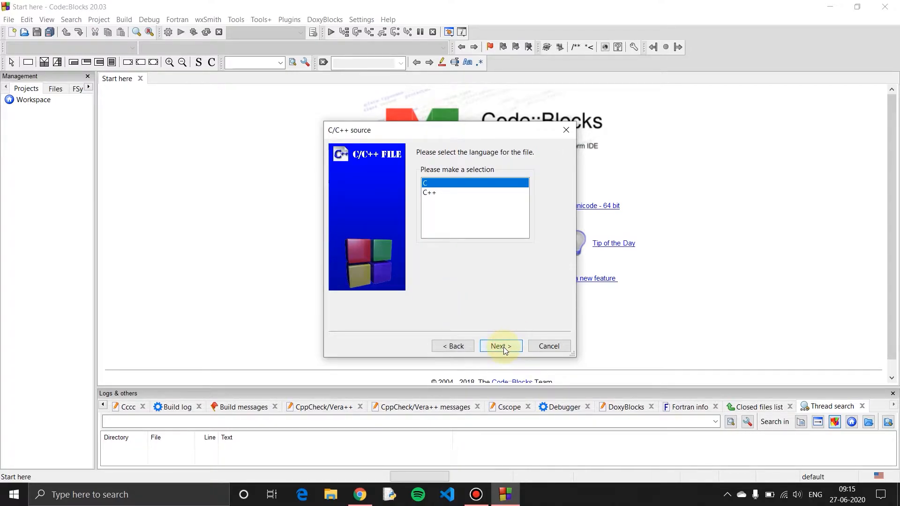
pyautogui.click(441, 342)
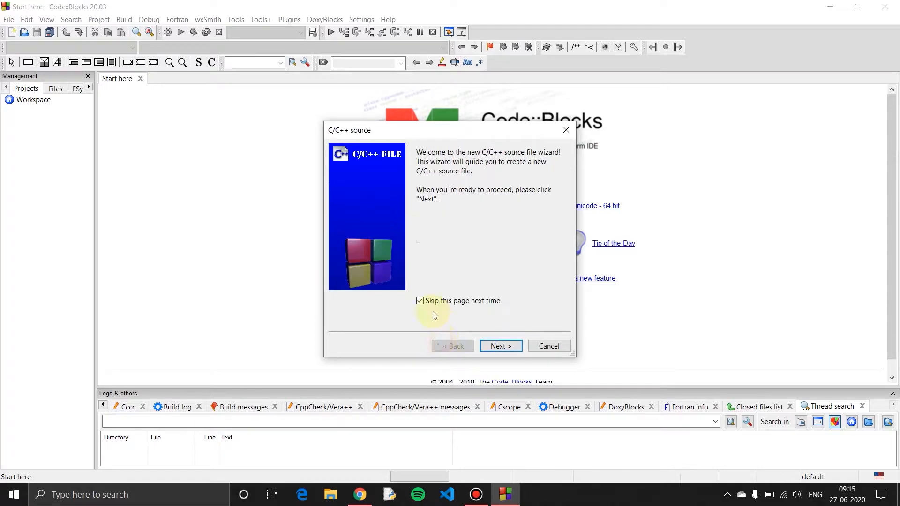
pyautogui.click(498, 345)
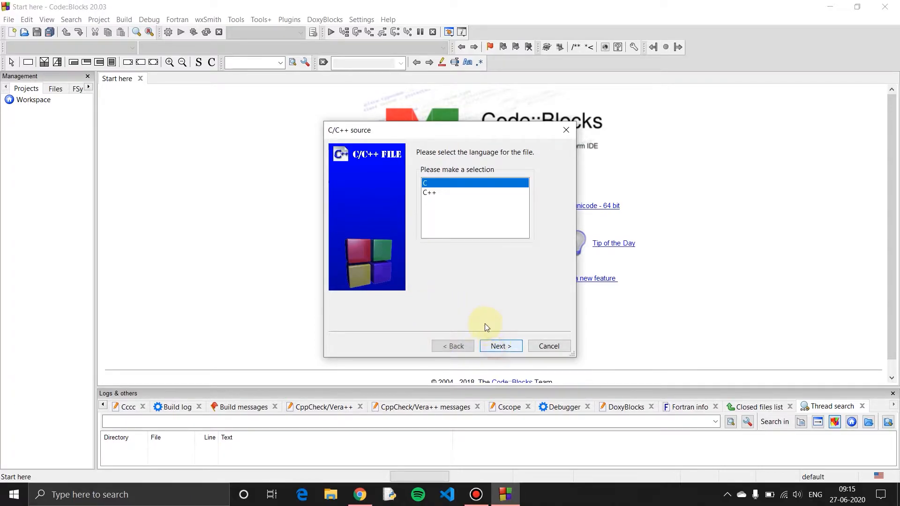
pyautogui.click(499, 347)
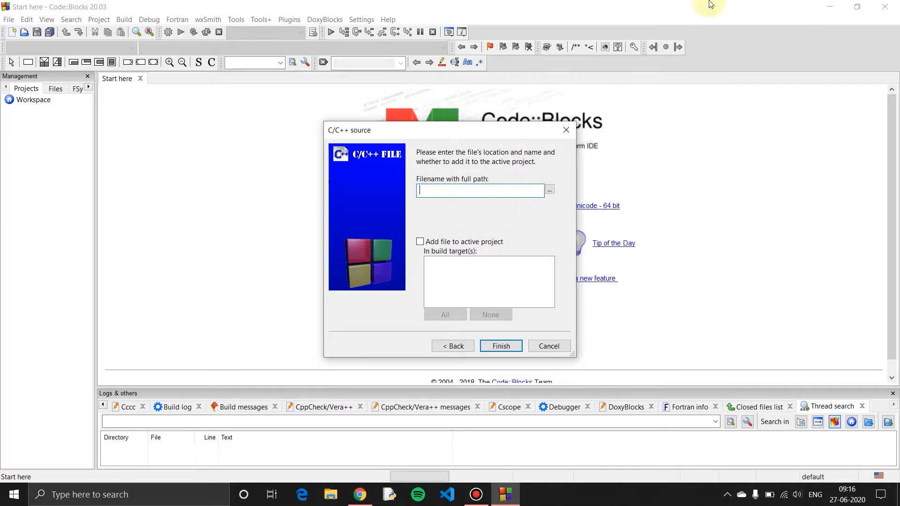
# Step: Show the desktop and create a new folder on it named "c files"
pyautogui.click(832, 4)
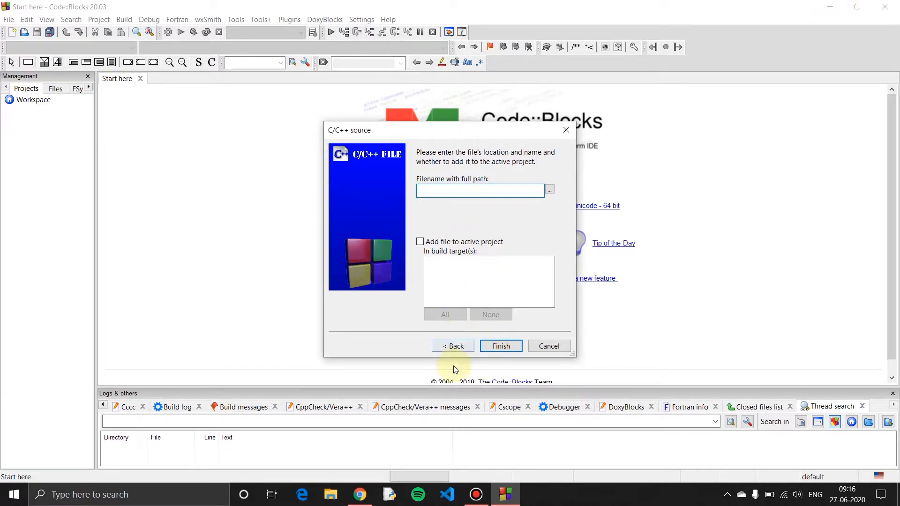
pyautogui.click(896, 499)
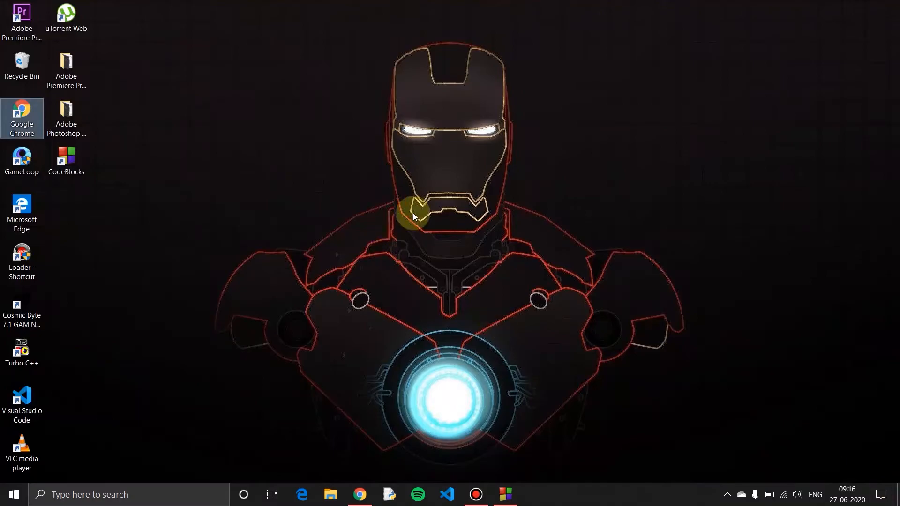
pyautogui.rightClick(360, 167)
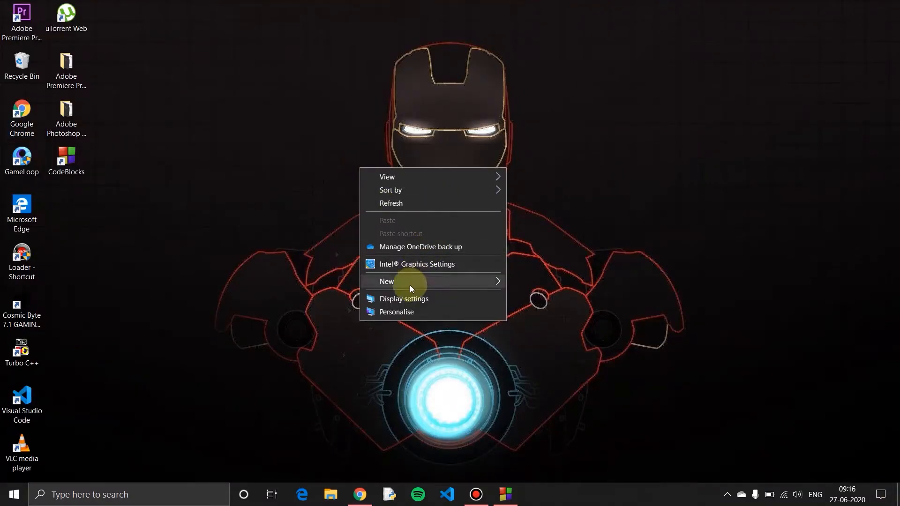
pyautogui.moveTo(410, 287)
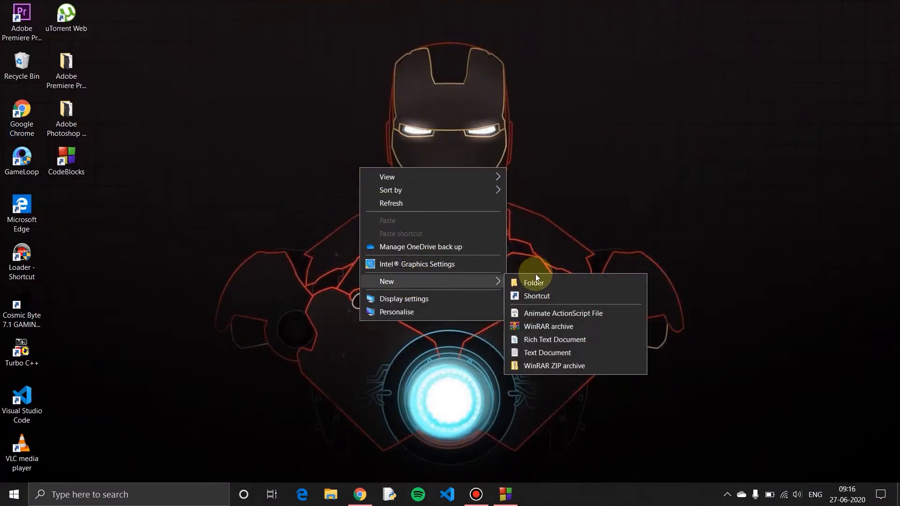
pyautogui.click(535, 282)
pyautogui.write('c')
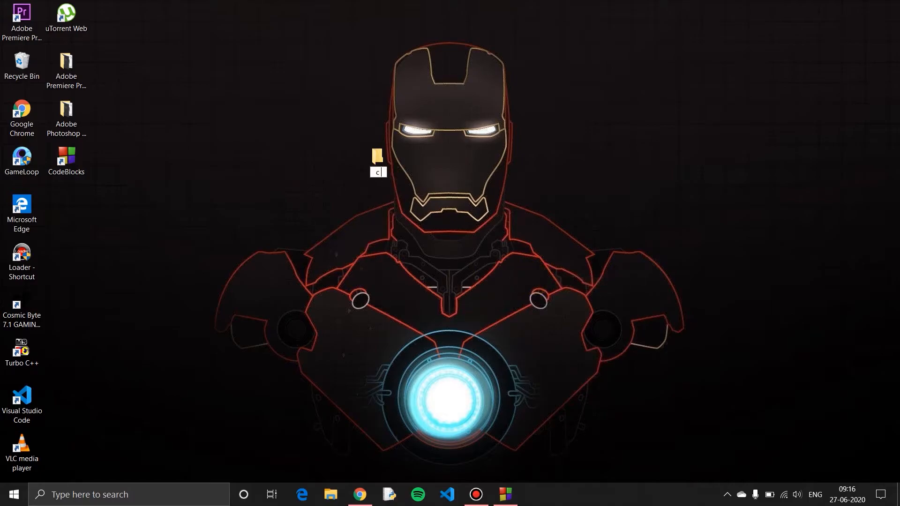
pyautogui.write(' files')
pyautogui.press('Return')
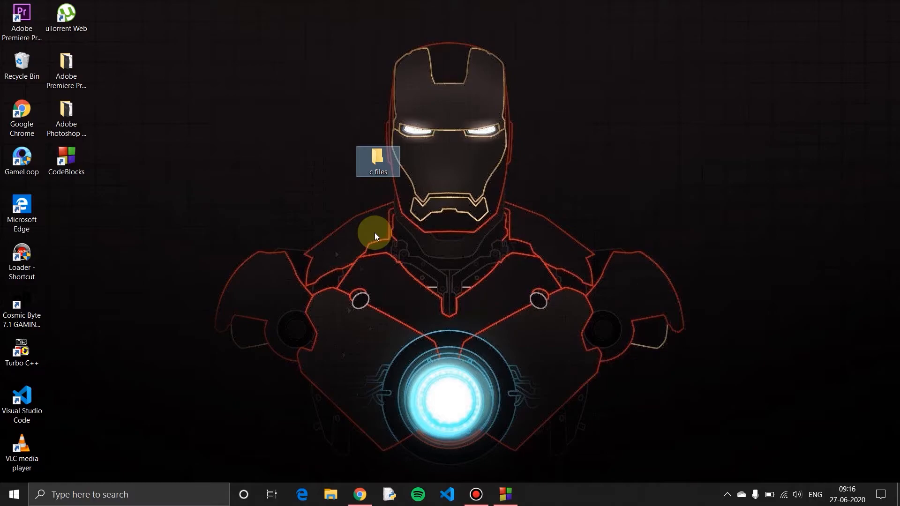
# Step: Rename the new desktop folder as cFiles
pyautogui.press('F2')
pyautogui.write('cFiles')
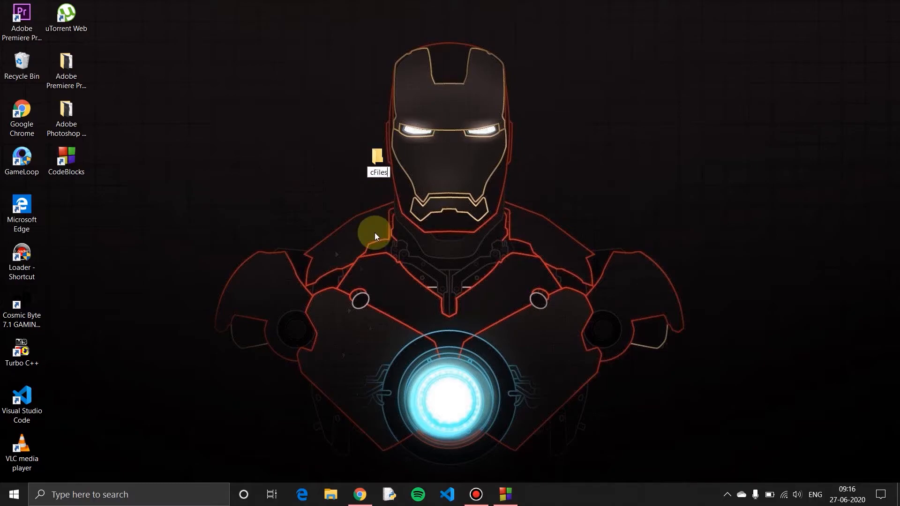
pyautogui.press('Return')
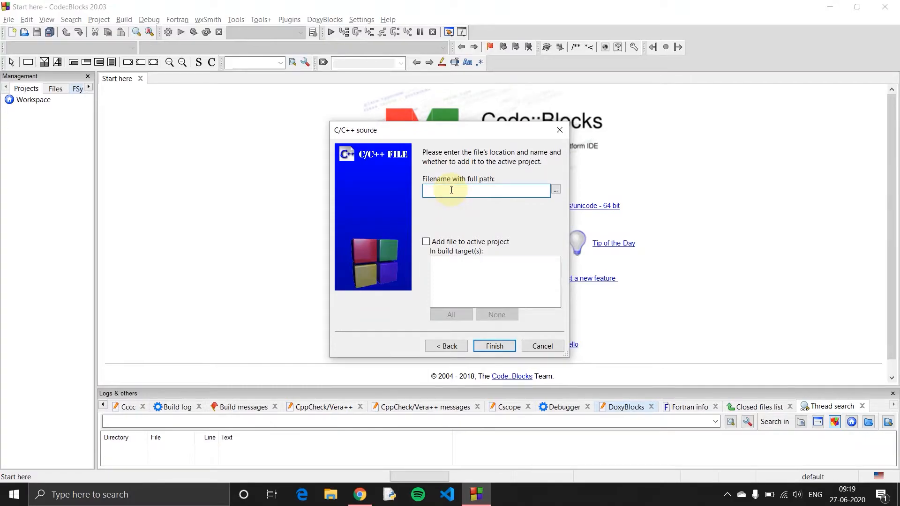
# Step: Set the source file's full path to hello.c inside the desktop cFiles folder and finish the wizard
pyautogui.write('c:/Users/ganes/desktop/cFiles/')
pyautogui.write('hello')
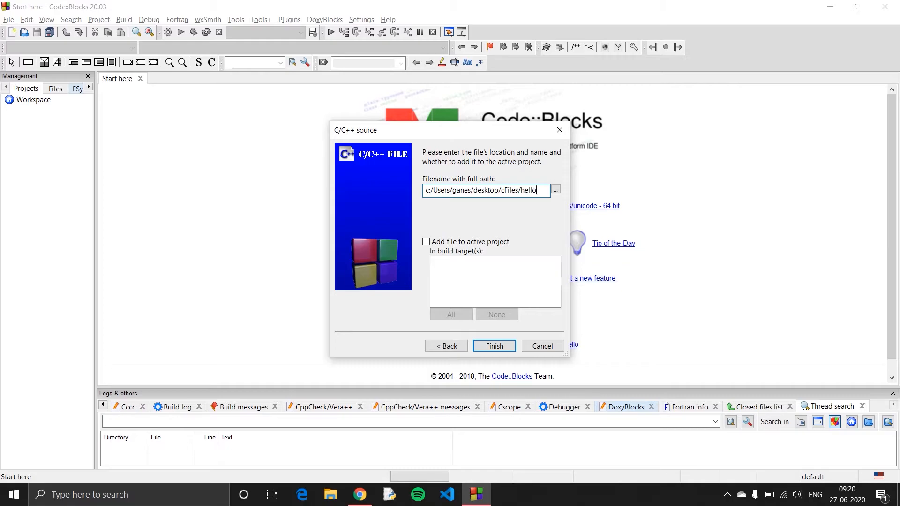
pyautogui.write('.c')
pyautogui.click(492, 347)
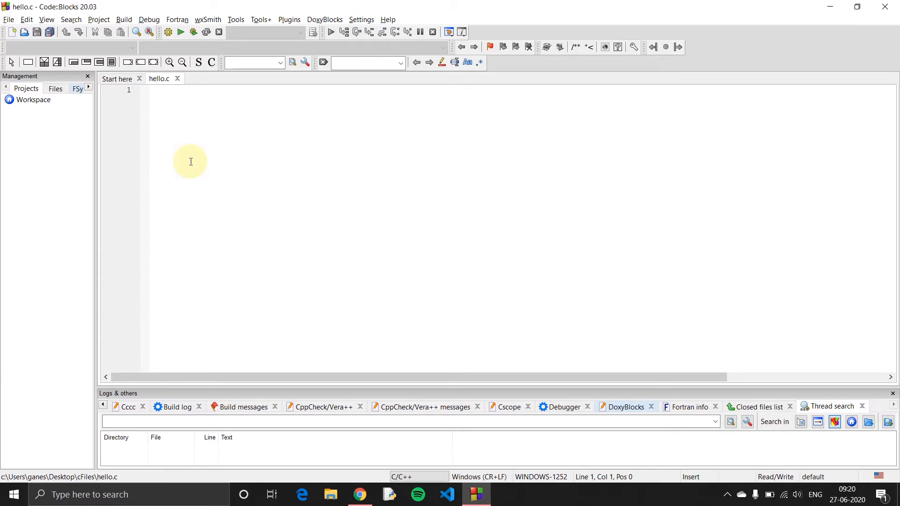
# Step: Write #include<stdio.h> in hello.c and, below a blank line, open a void main() function with an empty line for its body
pyautogui.write('#')
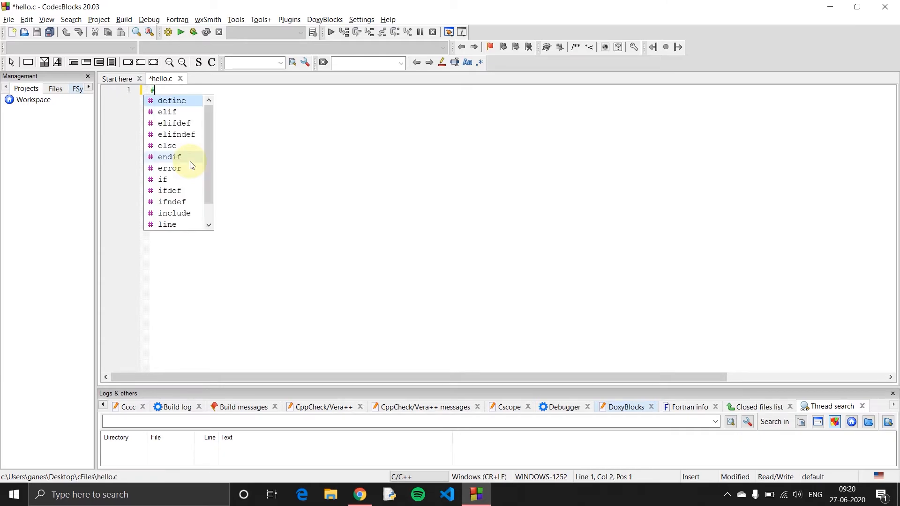
pyautogui.write('include')
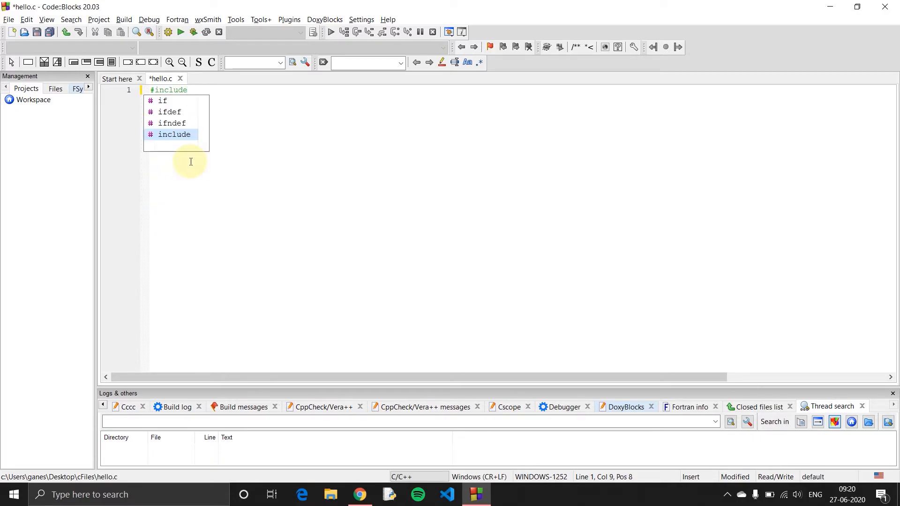
pyautogui.write('<>')
pyautogui.press('Left')
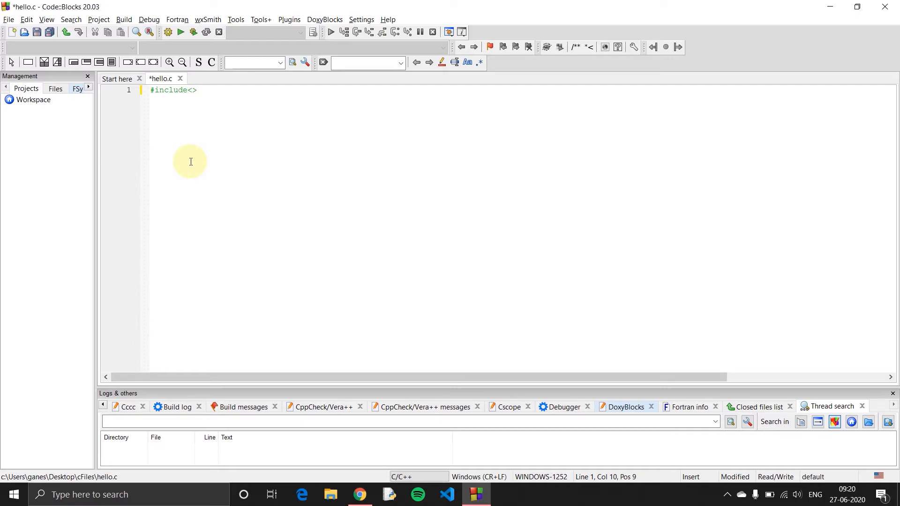
pyautogui.write('stdio.h')
pyautogui.press('Return')
pyautogui.press('Return')
pyautogui.write('void main(){')
pyautogui.press('Return')
pyautogui.press('Return')
# Step: Add the statement print("hello world!!!"); inside main, and try to build and run the file
pyautogui.write('print()')
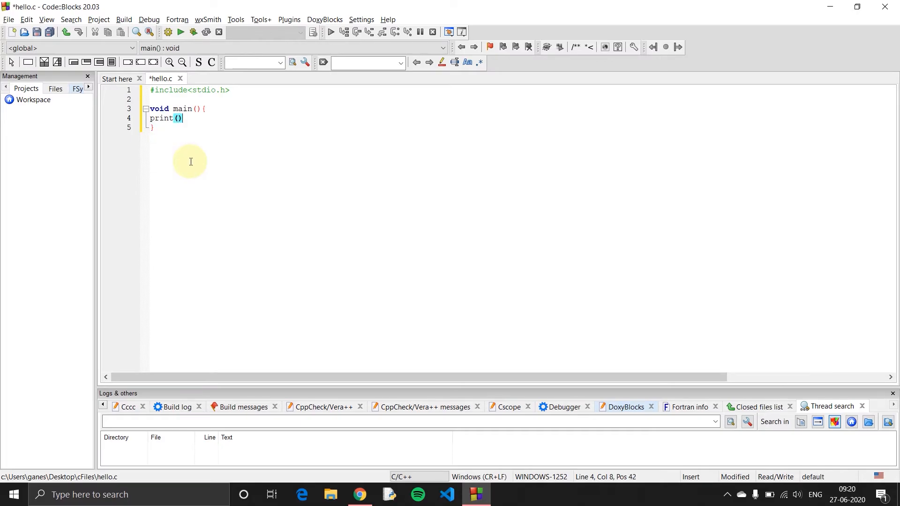
pyautogui.write('"hello world')
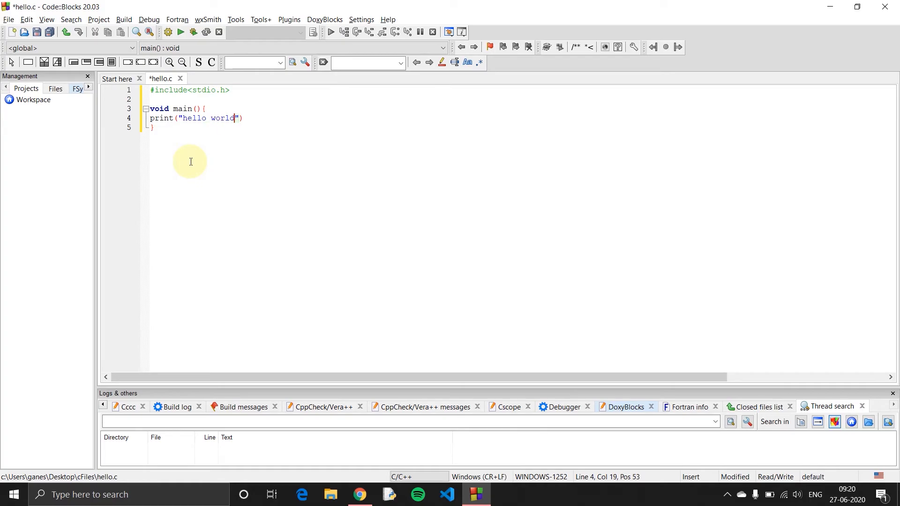
pyautogui.write('!!!')
pyautogui.press('End')
pyautogui.write(';')
pyautogui.click(180, 35)
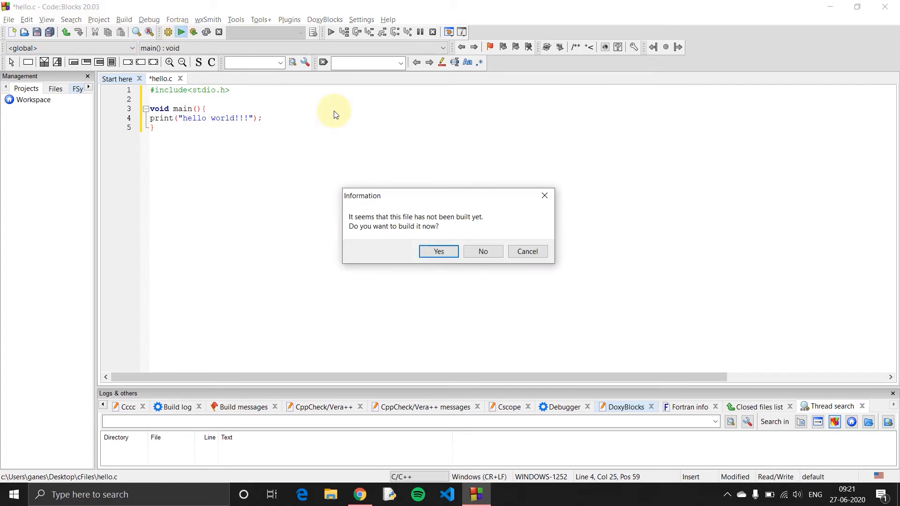
pyautogui.click(431, 252)
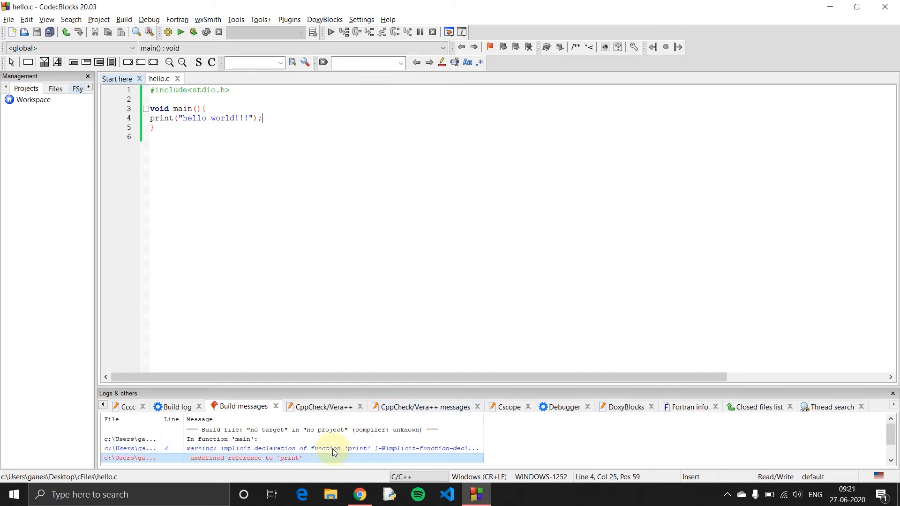
# Step: Change print to printf in the hello world statement, and build and run the file again
pyautogui.click(174, 118)
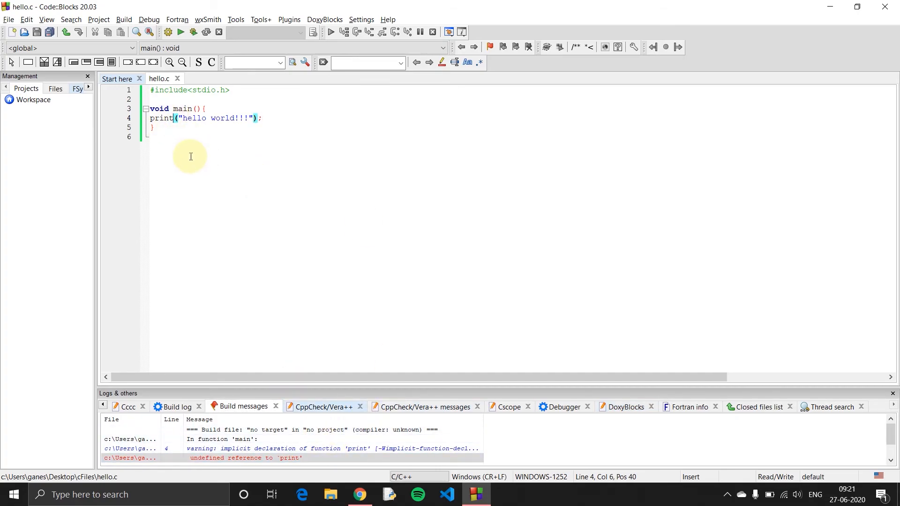
pyautogui.write('f')
pyautogui.press('Right')
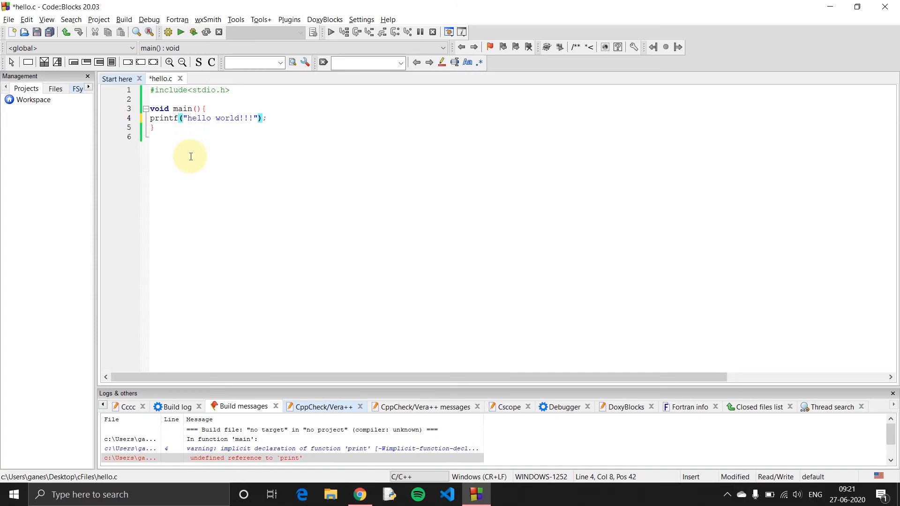
pyautogui.click(182, 33)
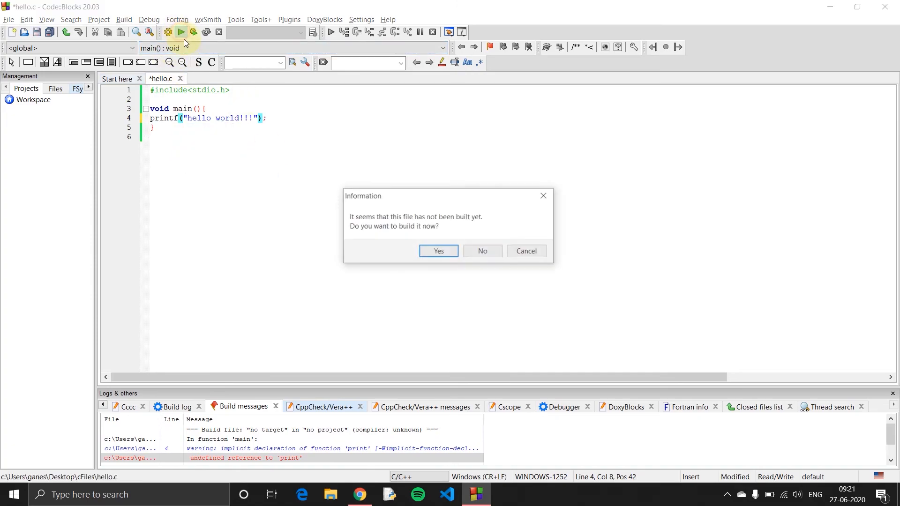
pyautogui.click(431, 251)
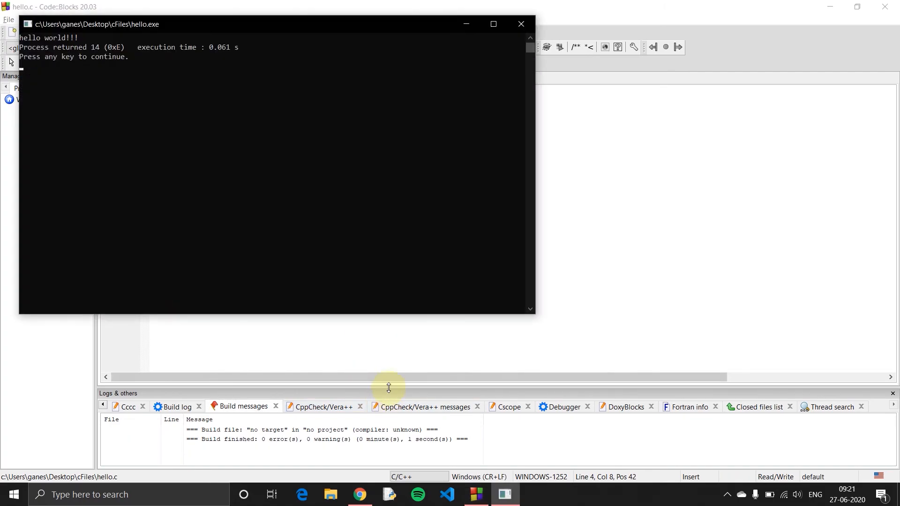
# Step: Highlight the program's hello world!!! output line and move the console window clear of the source code
pyautogui.moveTo(19, 38); pyautogui.dragTo(87, 42)
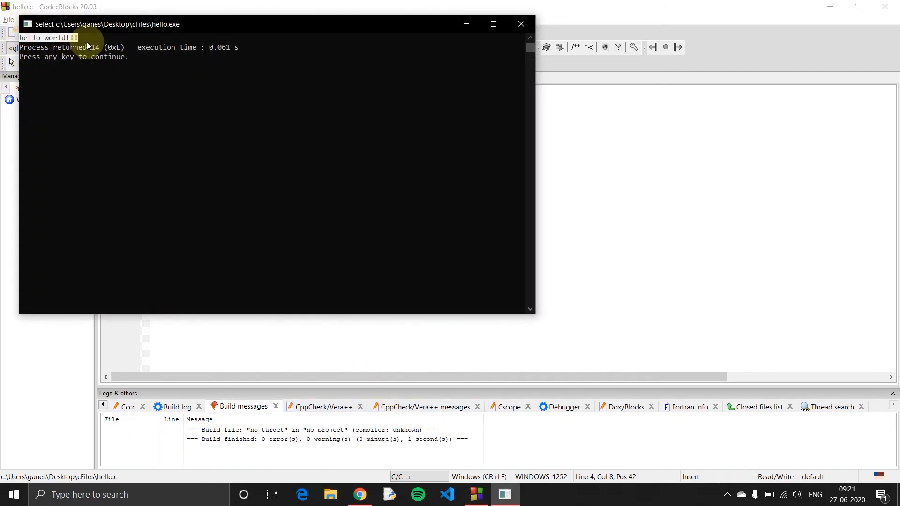
pyautogui.moveTo(387, 22); pyautogui.dragTo(643, 98)
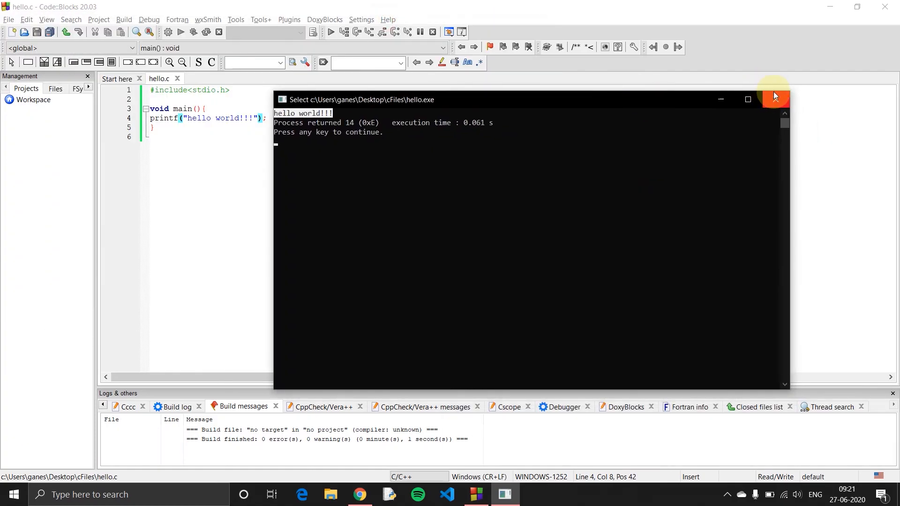